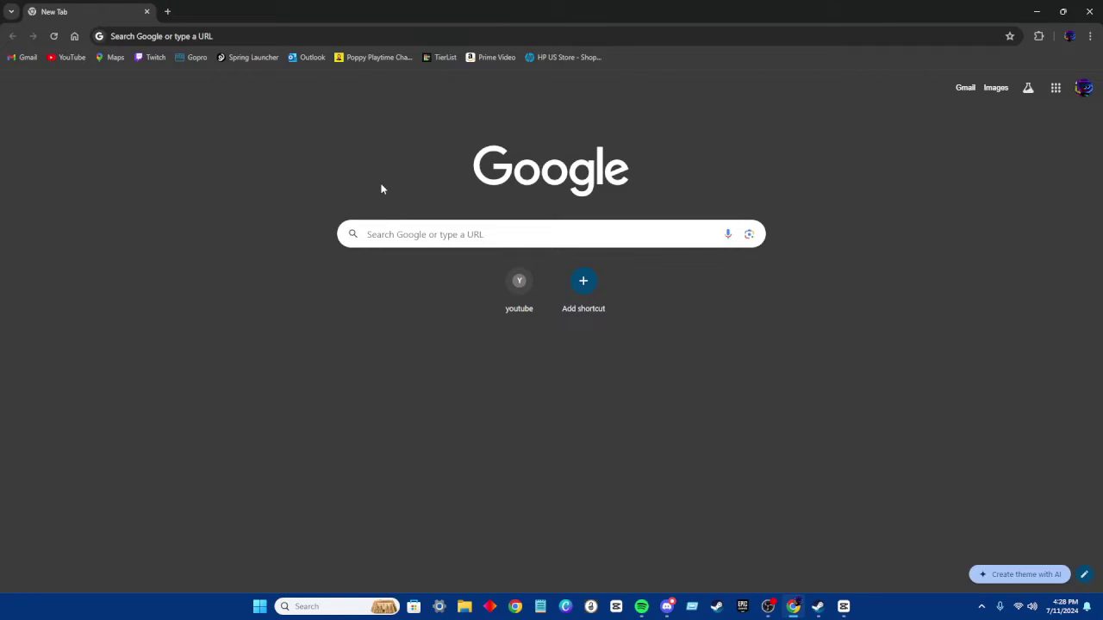
- Open the Steam console by going to steam://nav/console in the browser and allowing Steam to open
{"action": "left_click", "coordinate": [540, 606]}
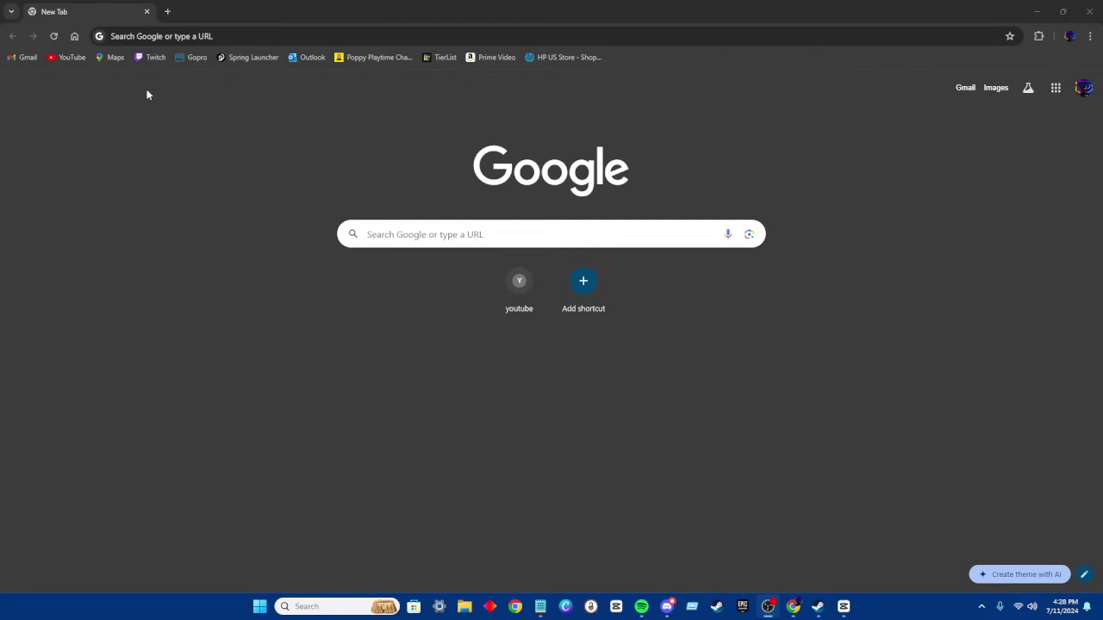
{"action": "left_click", "coordinate": [151, 38]}
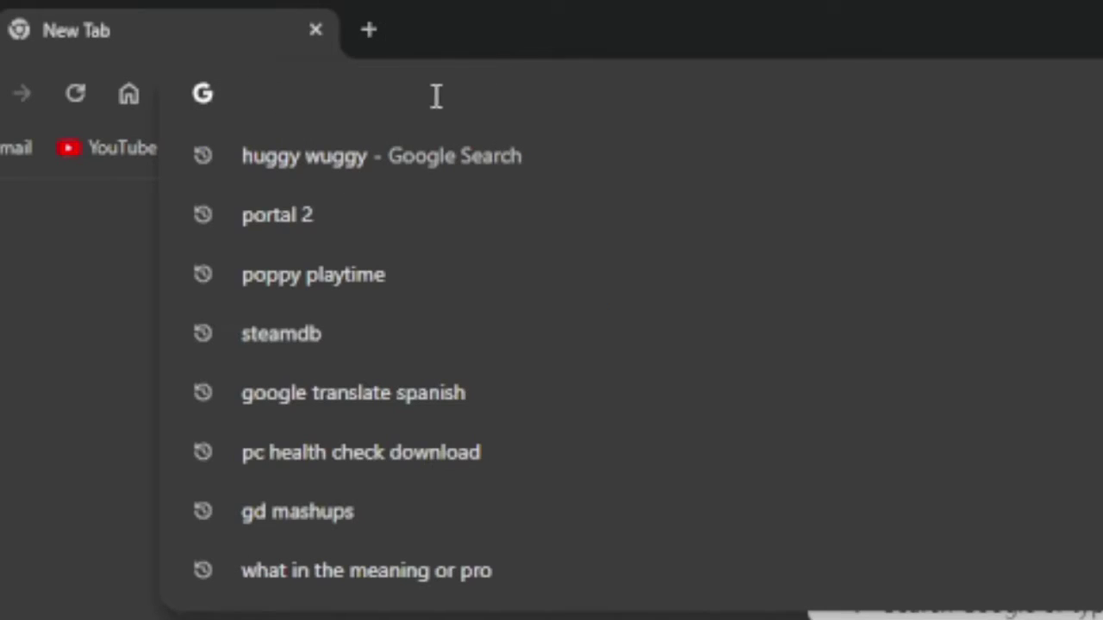
{"action": "type", "text": "steam://nav/console"}
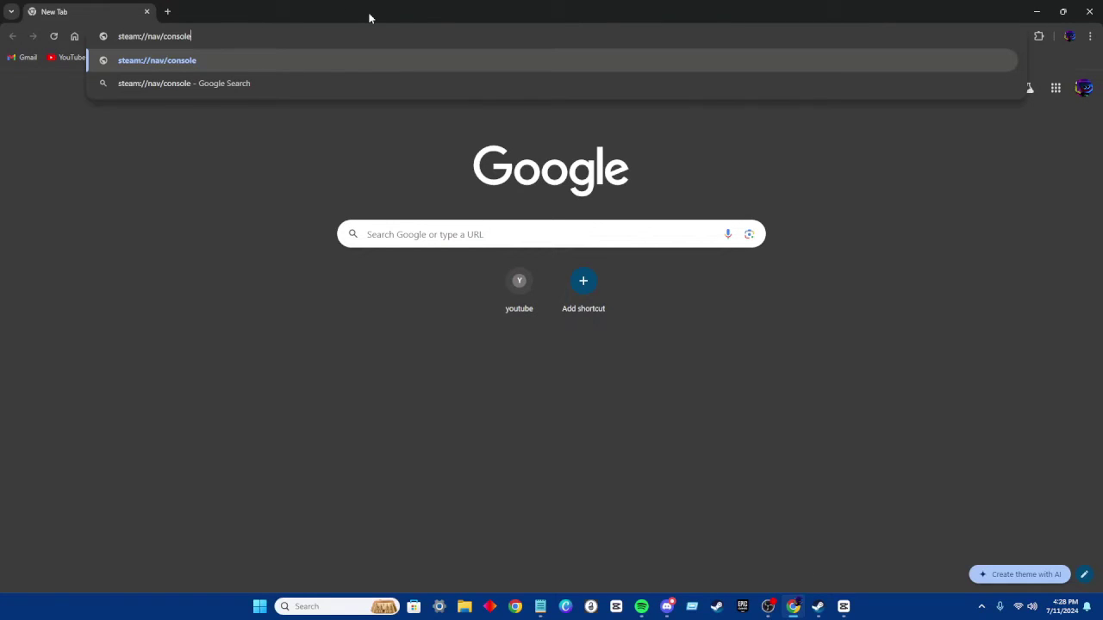
{"action": "key", "text": "Return"}
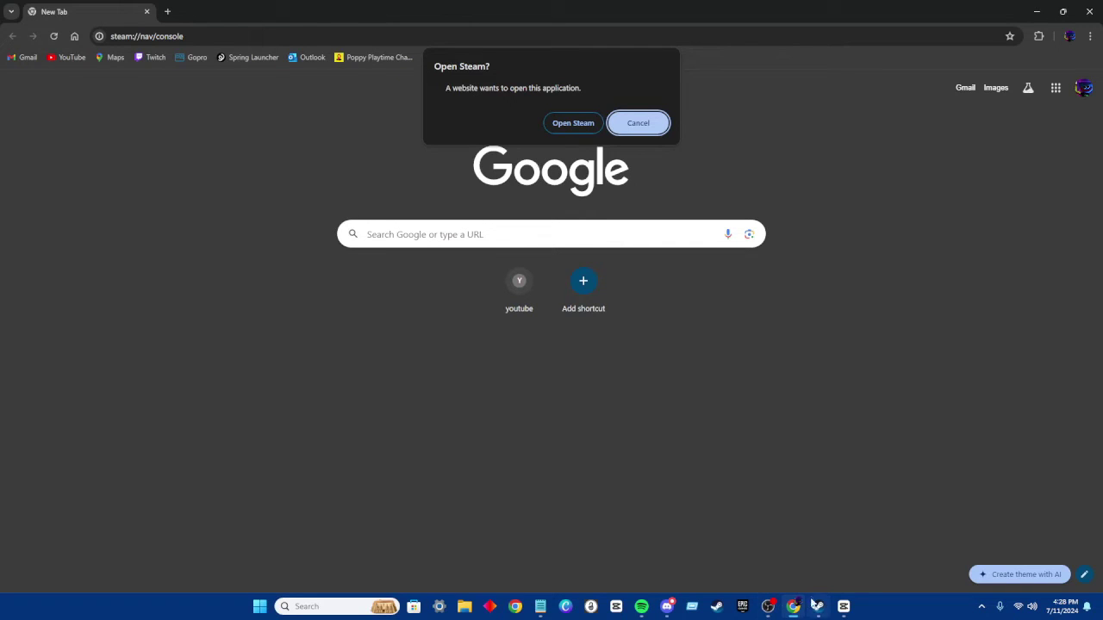
{"action": "mouse_move", "coordinate": [825, 613]}
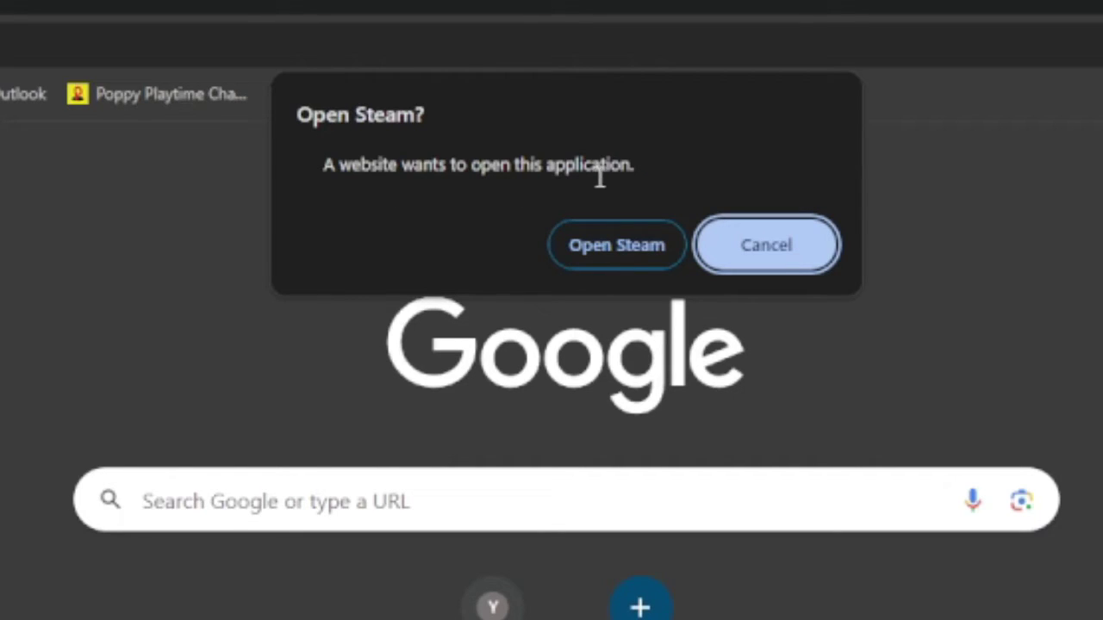
{"action": "left_click", "coordinate": [642, 249]}
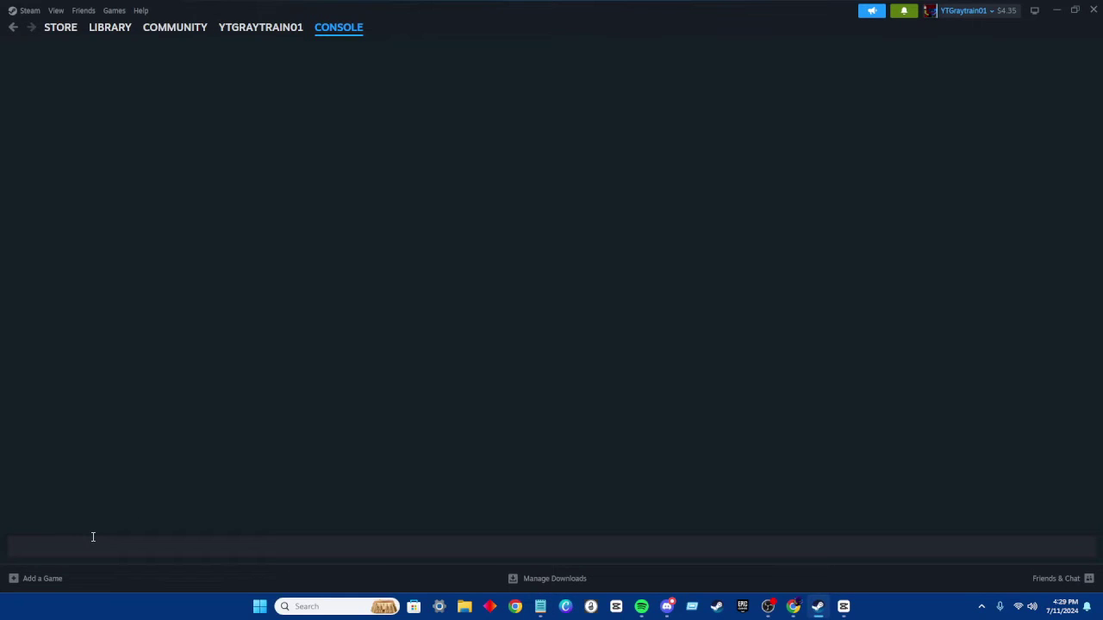
{"action": "key", "text": "ctrl+v"}
{"action": "key", "text": "Return"}
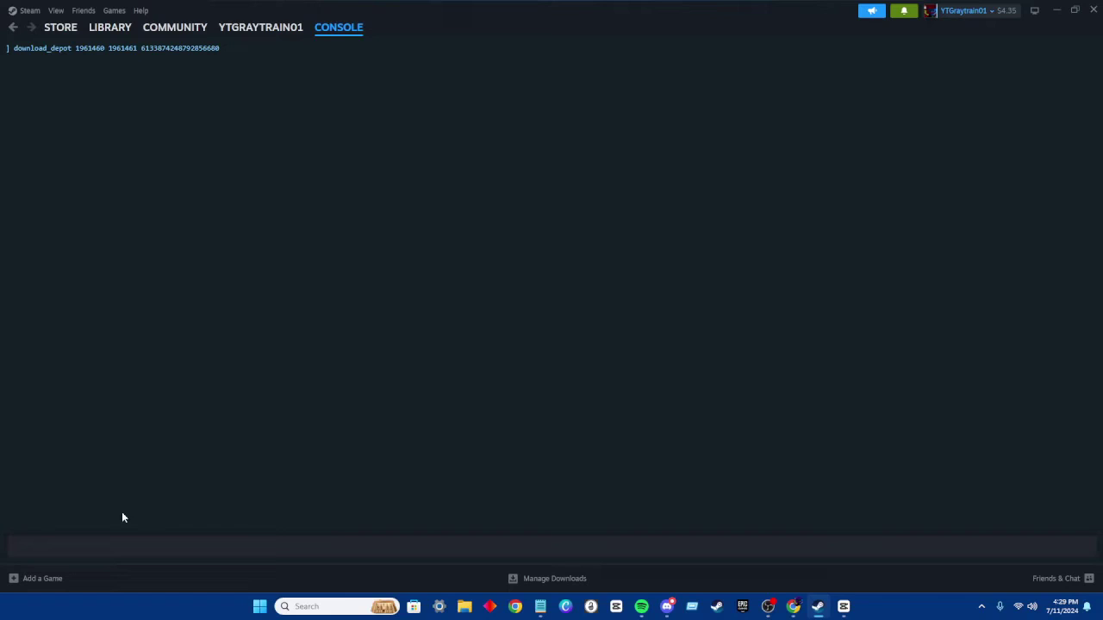
- Copy the downloaded depot's folder path, ending in app_1961460\depot_1961461, from the console output
{"action": "mouse_move", "coordinate": [159, 55]}
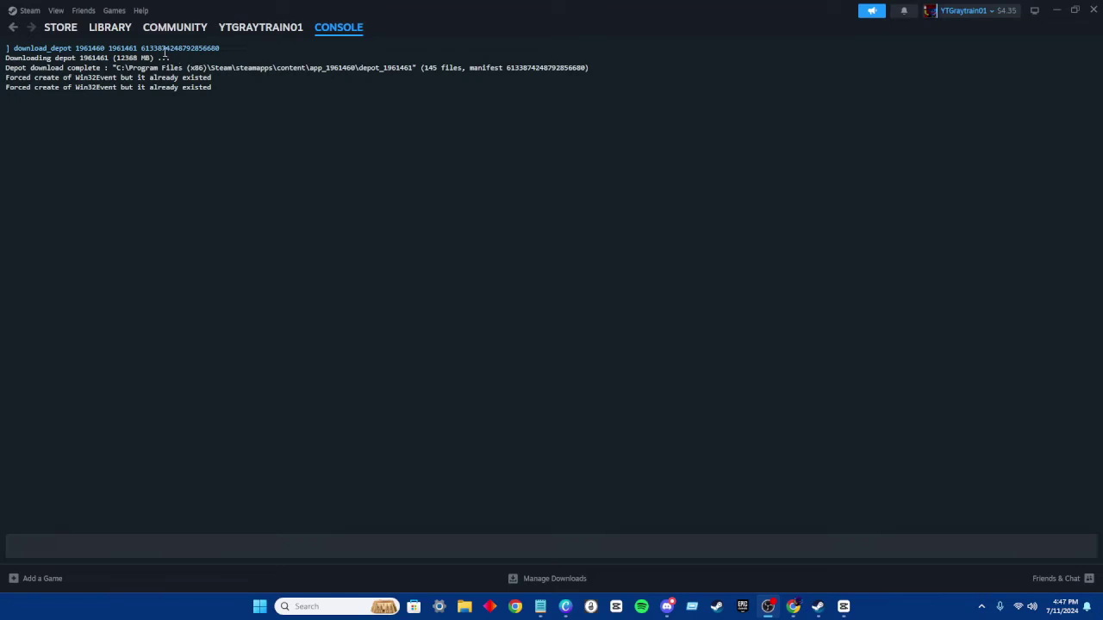
{"action": "left_click_drag", "start_coordinate": [118, 67], "coordinate": [360, 70]}
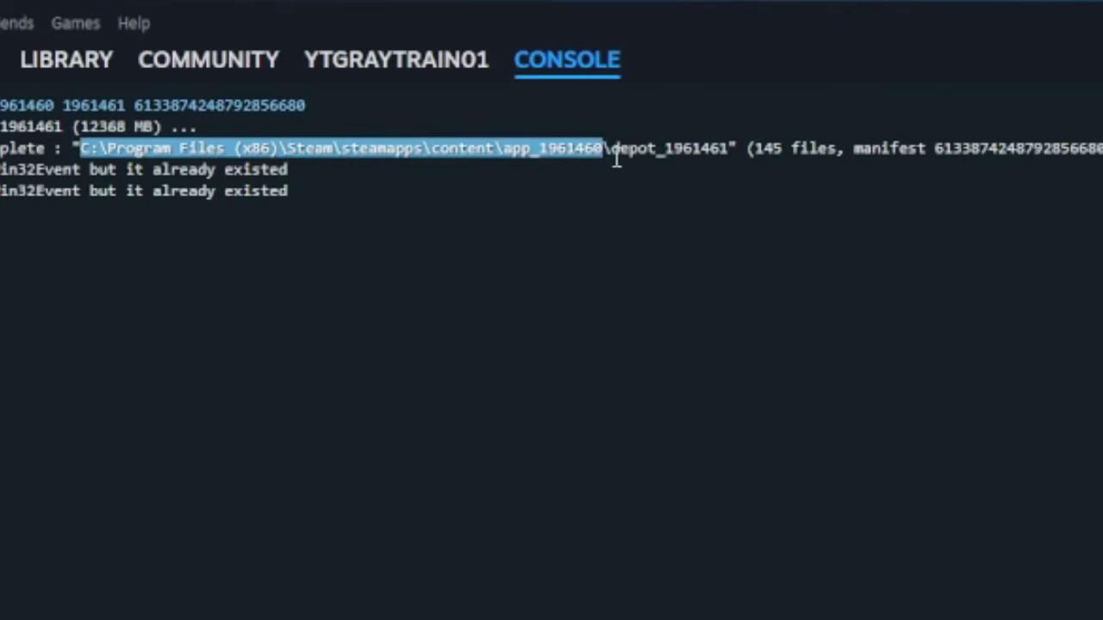
{"action": "left_click_drag", "start_coordinate": [616, 159], "coordinate": [731, 164]}
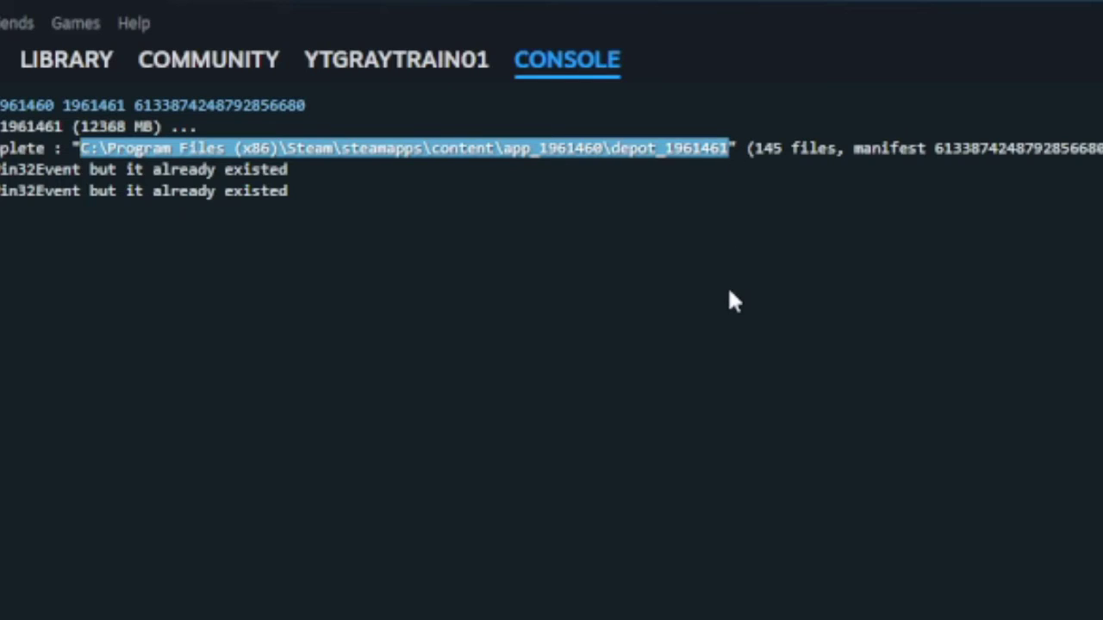
- Browse the local files of Project Playtime from the Steam library
{"action": "mouse_move", "coordinate": [39, 69]}
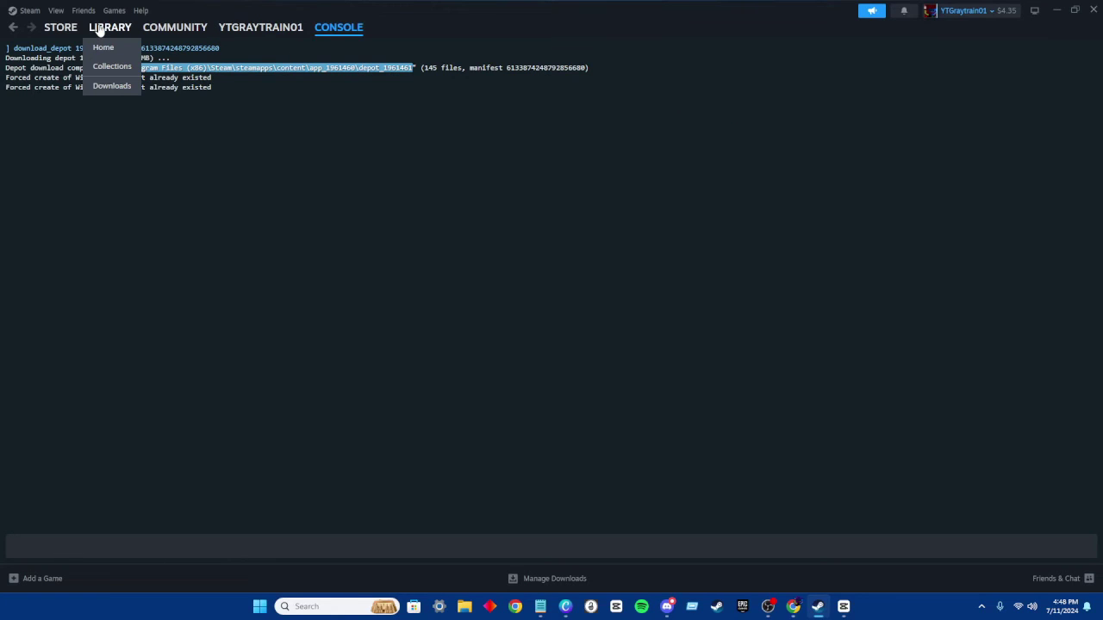
{"action": "left_click", "coordinate": [99, 30]}
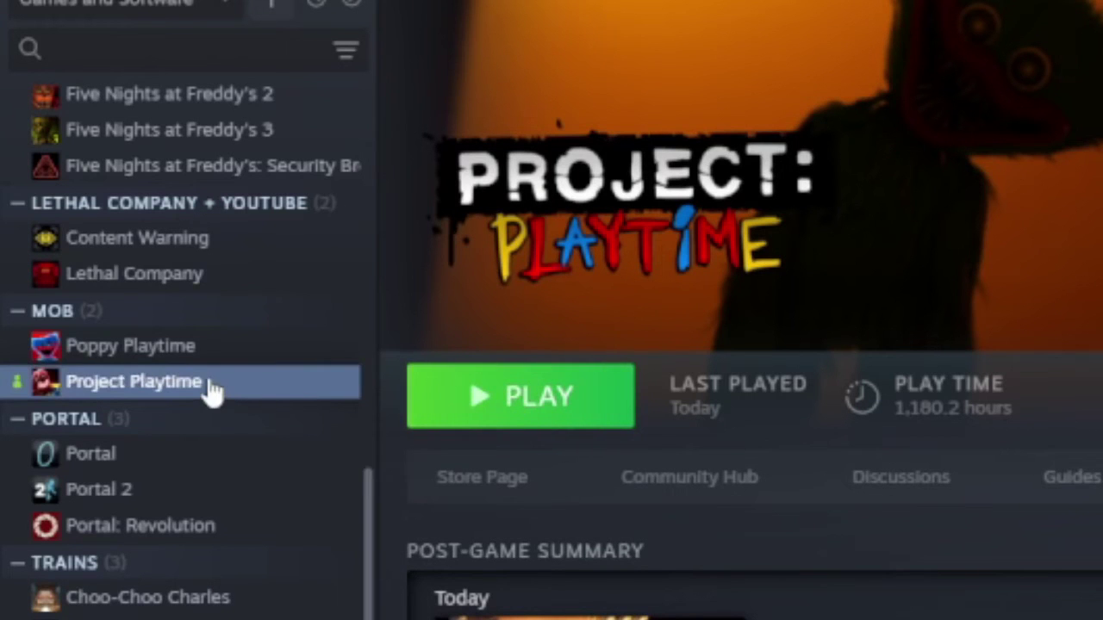
{"action": "right_click", "coordinate": [87, 243]}
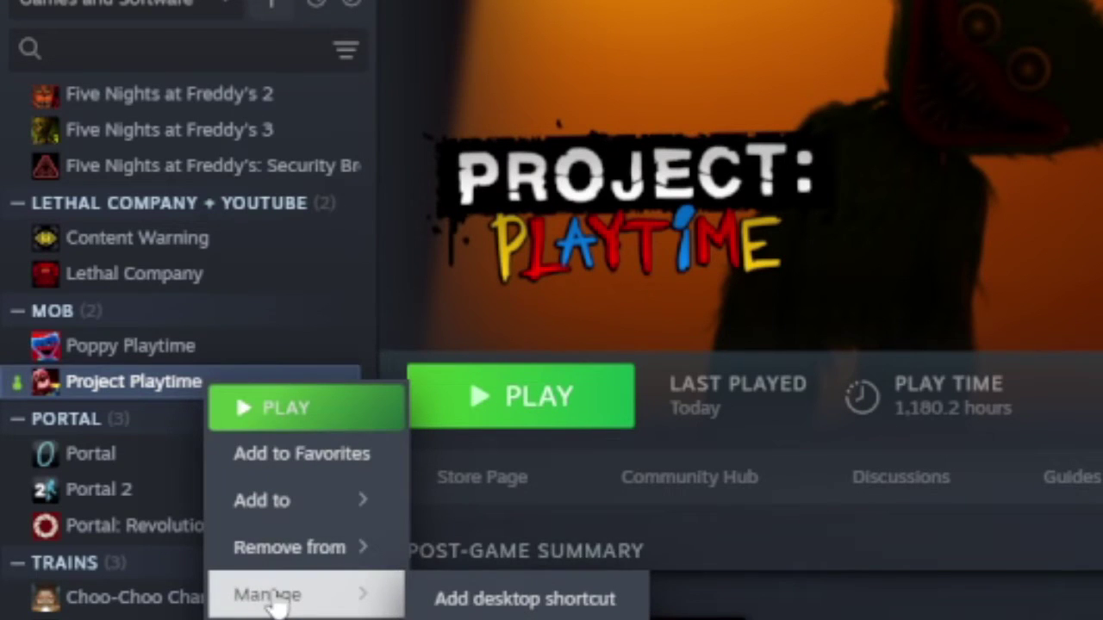
{"action": "key", "text": "Escape"}
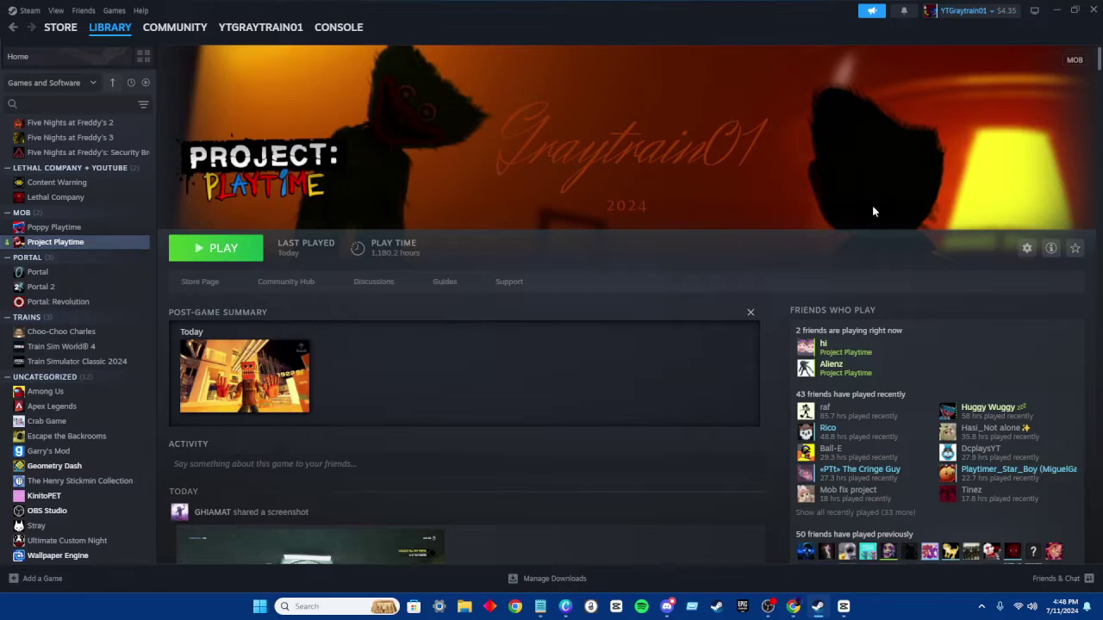
{"action": "left_click", "coordinate": [1028, 249]}
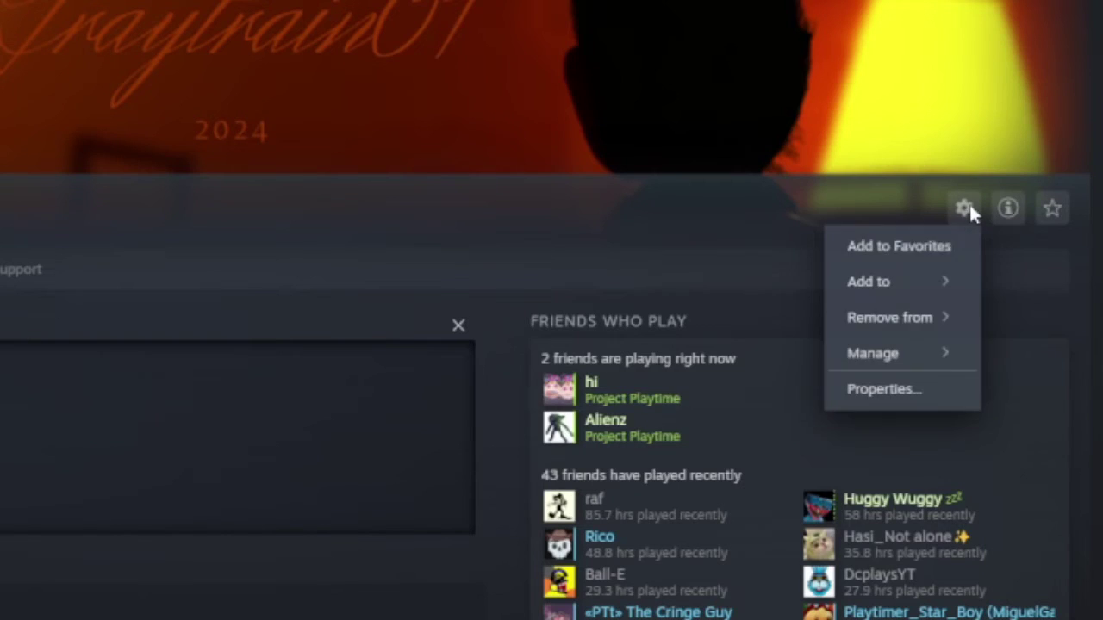
{"action": "mouse_move", "coordinate": [1004, 326]}
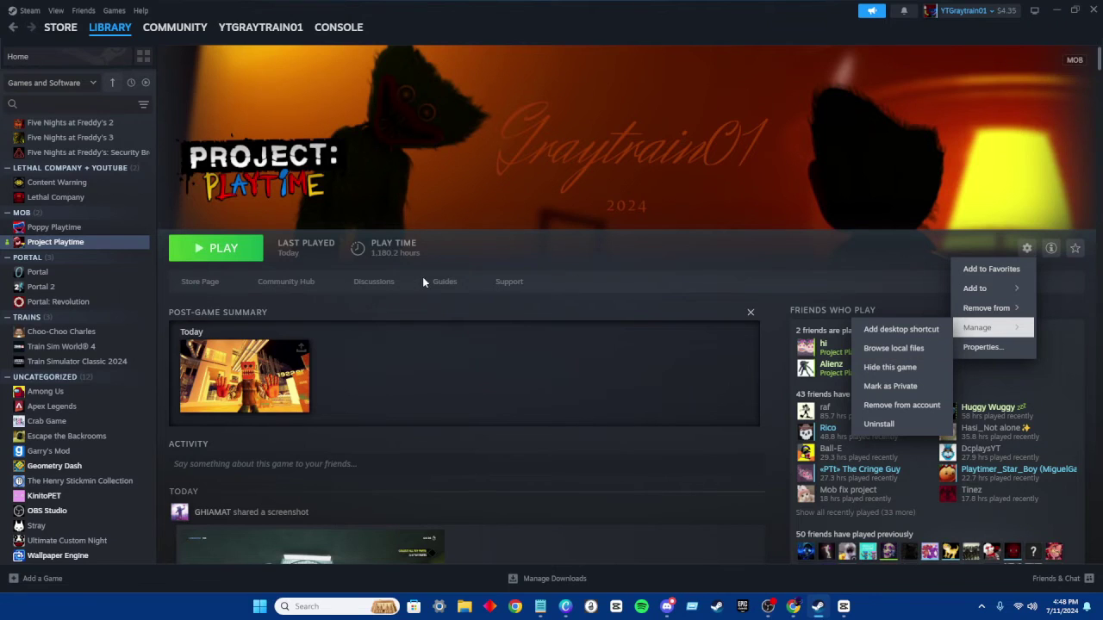
{"action": "left_click", "coordinate": [883, 355]}
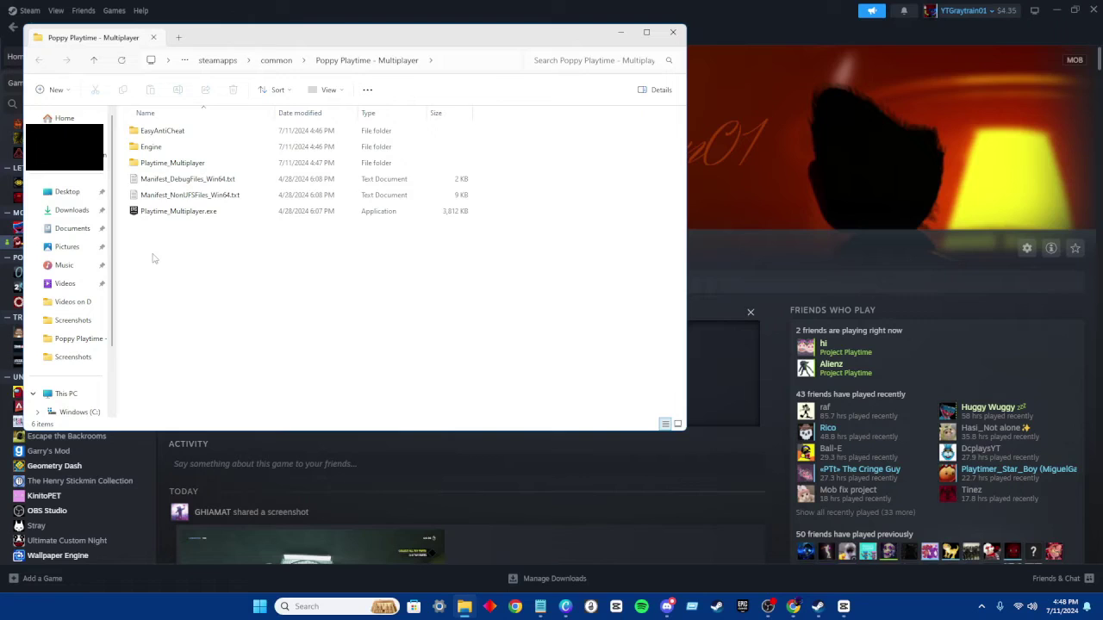
{"action": "left_click_drag", "start_coordinate": [160, 266], "coordinate": [329, 364]}
- Open a second File Explorer window at C:\Program Files (x86)\Steam\steamapps\content\app_1961460\depot_1961461
{"action": "key", "text": "super+e"}
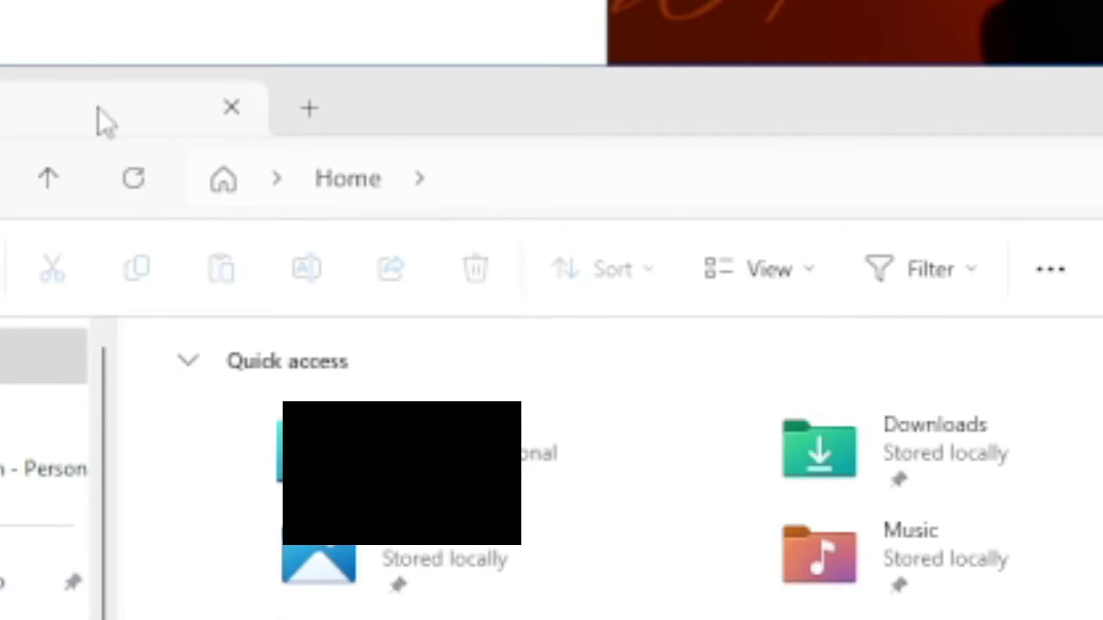
{"action": "left_click", "coordinate": [517, 177]}
{"action": "left_click", "coordinate": [517, 179]}
{"action": "left_click_drag", "start_coordinate": [274, 178], "coordinate": [195, 178]}
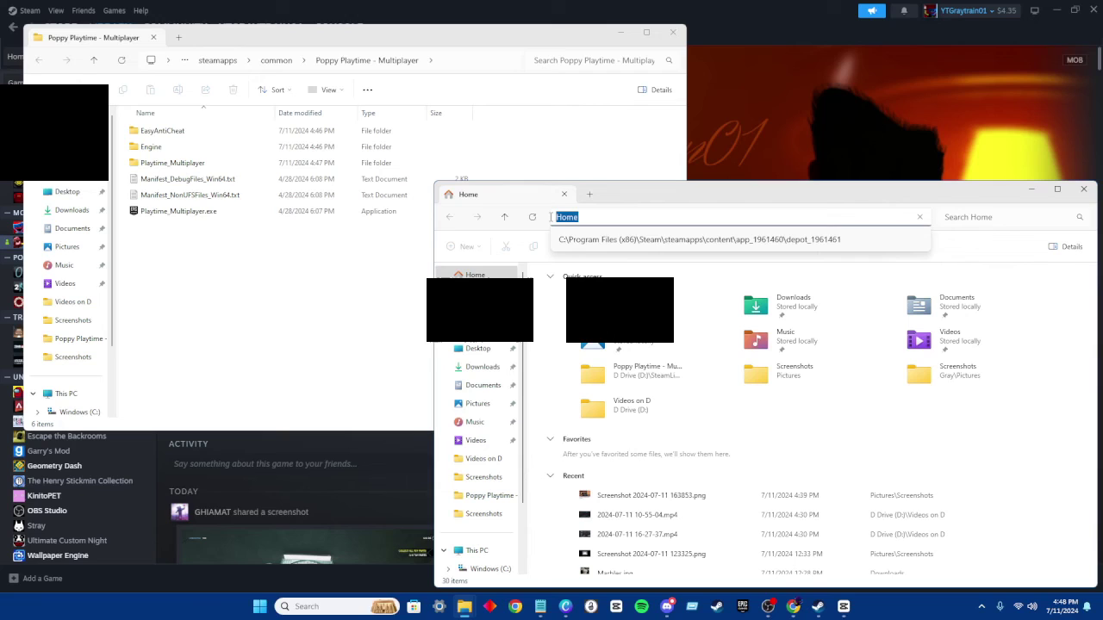
{"action": "key", "text": "BackSpace"}
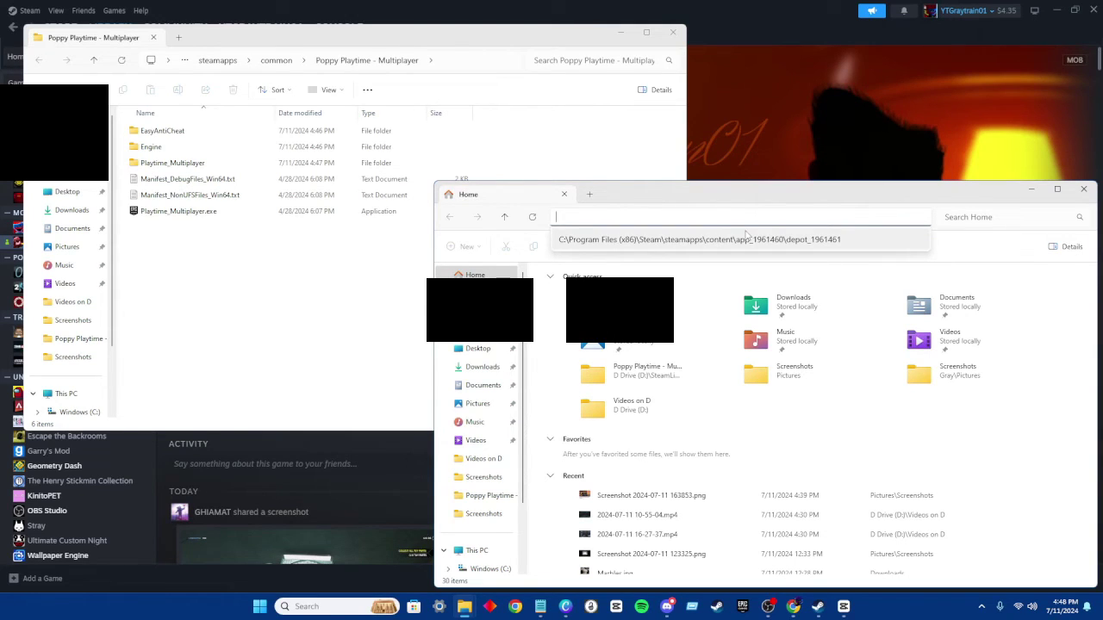
{"action": "type", "text": "C:\\Program Files (x86)\\Steam\\steamapps\\content\\app_1961460\\depot_1961461"}
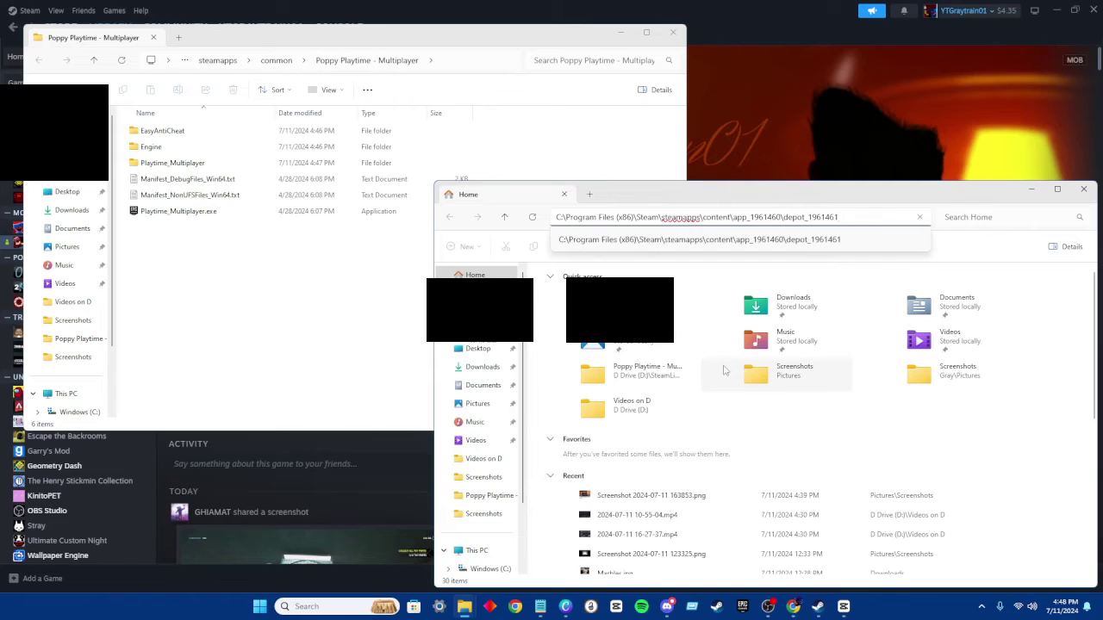
{"action": "key", "text": "Return"}
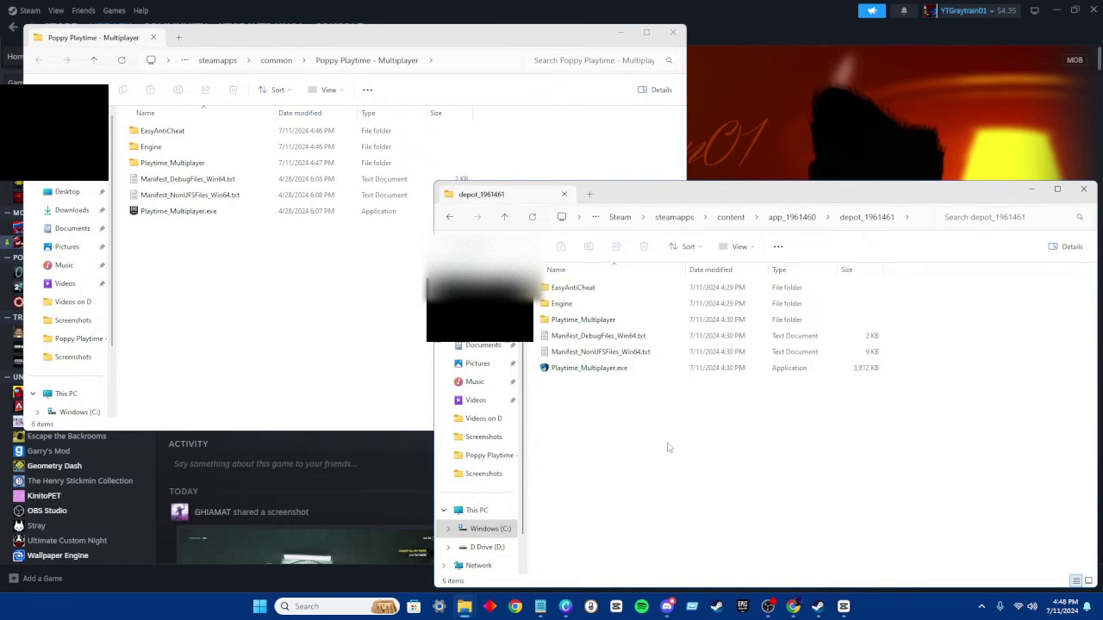
{"action": "left_click_drag", "start_coordinate": [666, 447], "coordinate": [643, 435]}
- Delete all files and folders in the Poppy Playtime - Multiplayer folder
{"action": "left_click", "coordinate": [173, 285]}
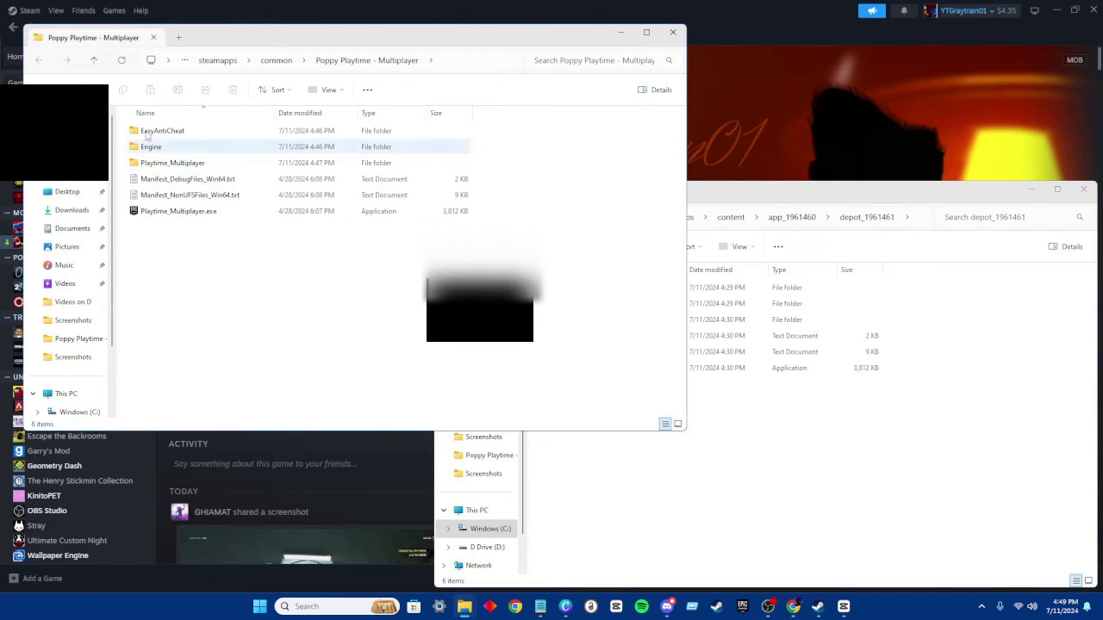
{"action": "left_click_drag", "start_coordinate": [204, 320], "coordinate": [231, 113]}
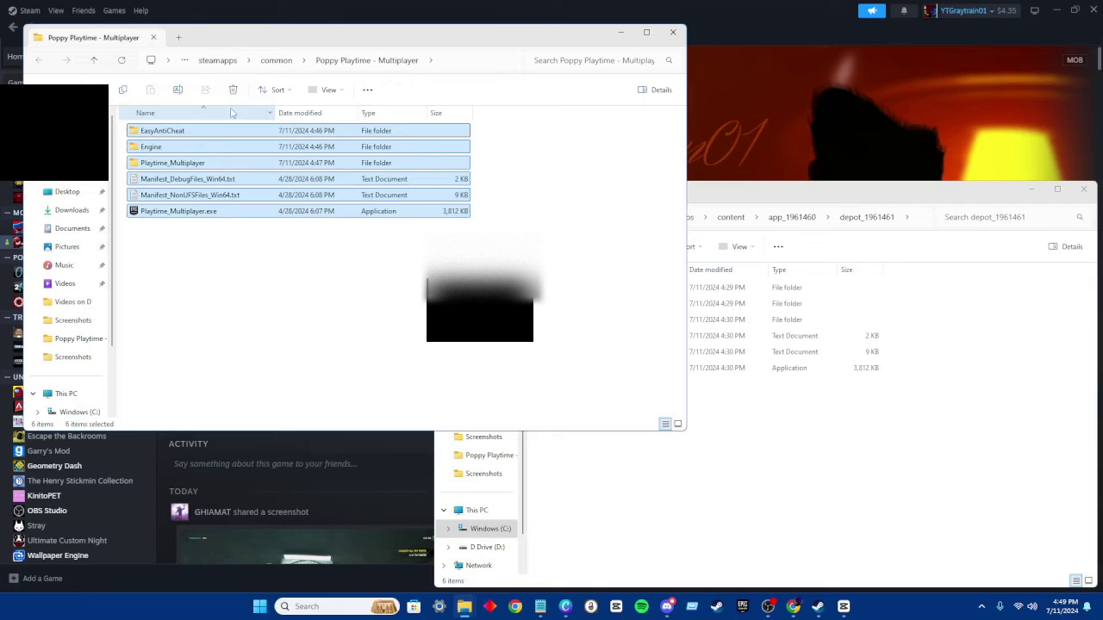
{"action": "left_click", "coordinate": [233, 90]}
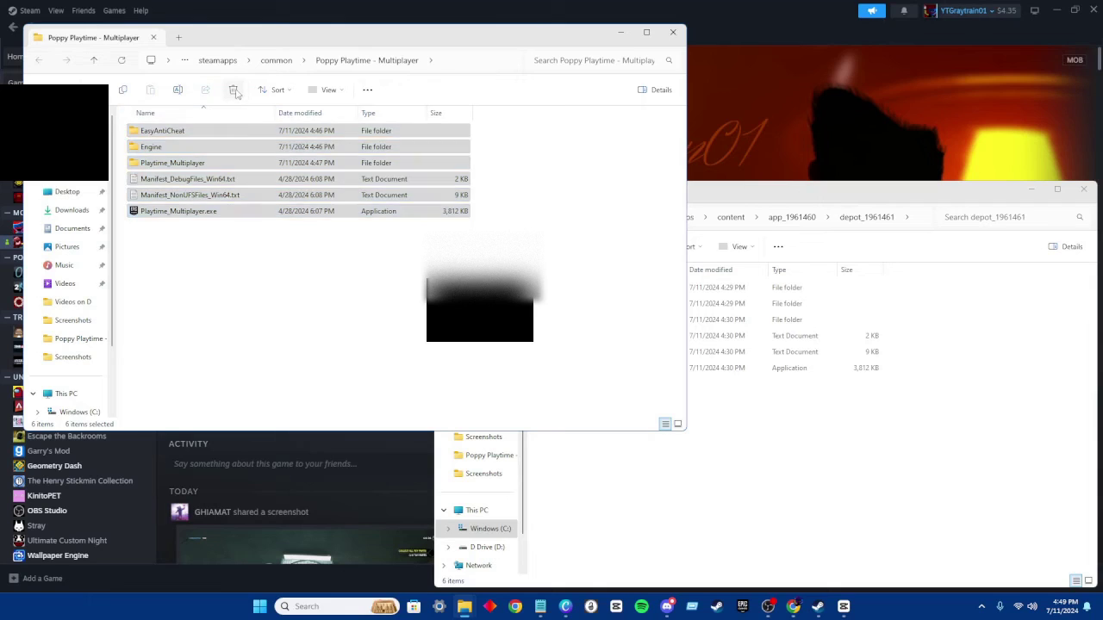
- Copy all files and folders from depot_1961461 into the empty Poppy Playtime - Multiplayer folder
{"action": "left_click", "coordinate": [811, 460]}
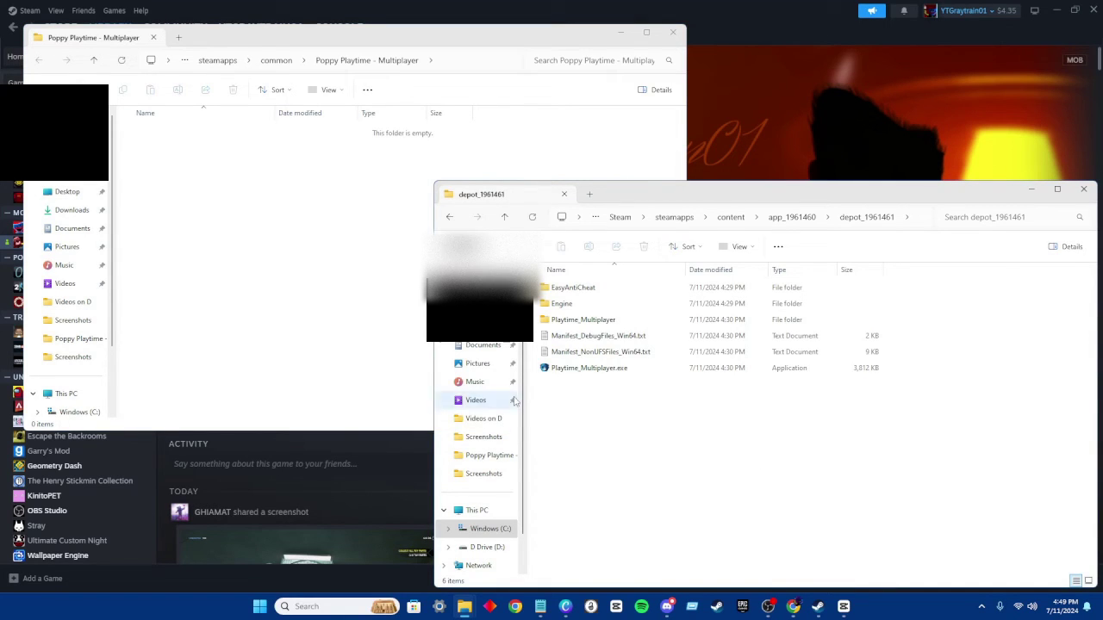
{"action": "left_click_drag", "start_coordinate": [572, 414], "coordinate": [568, 293]}
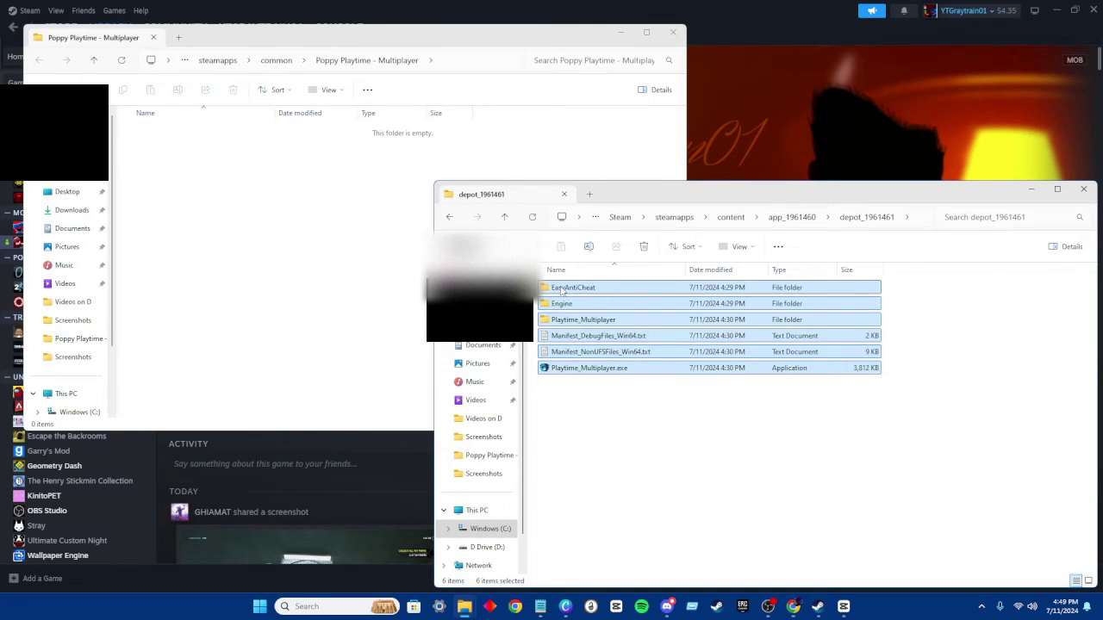
{"action": "left_click_drag", "start_coordinate": [689, 368], "coordinate": [148, 140]}
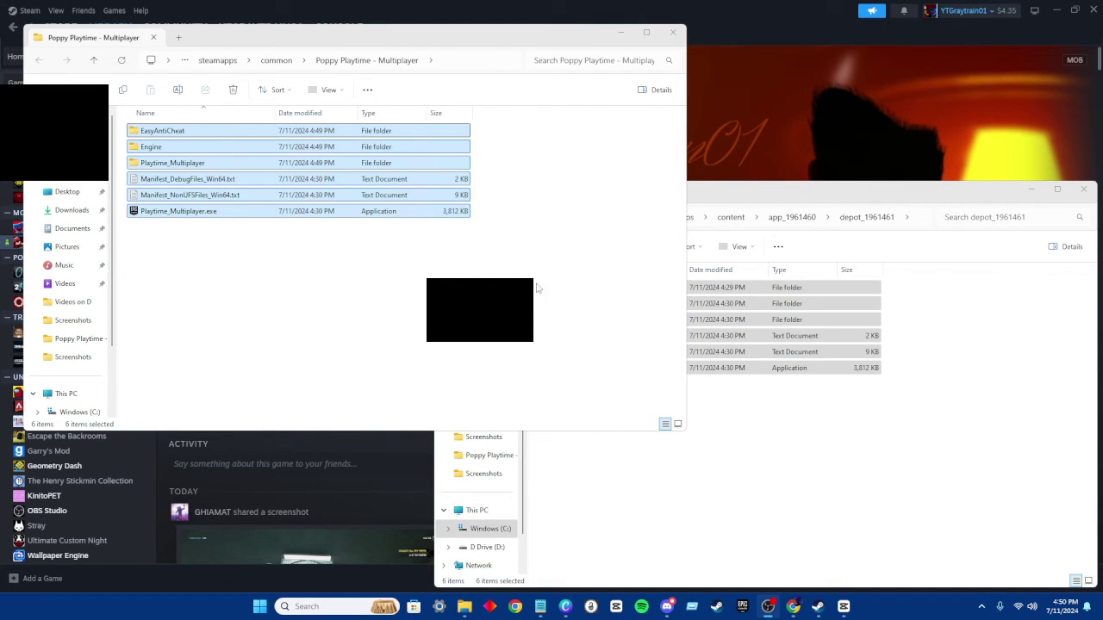
{"action": "left_click", "coordinate": [715, 389]}
{"action": "left_click", "coordinate": [181, 274]}
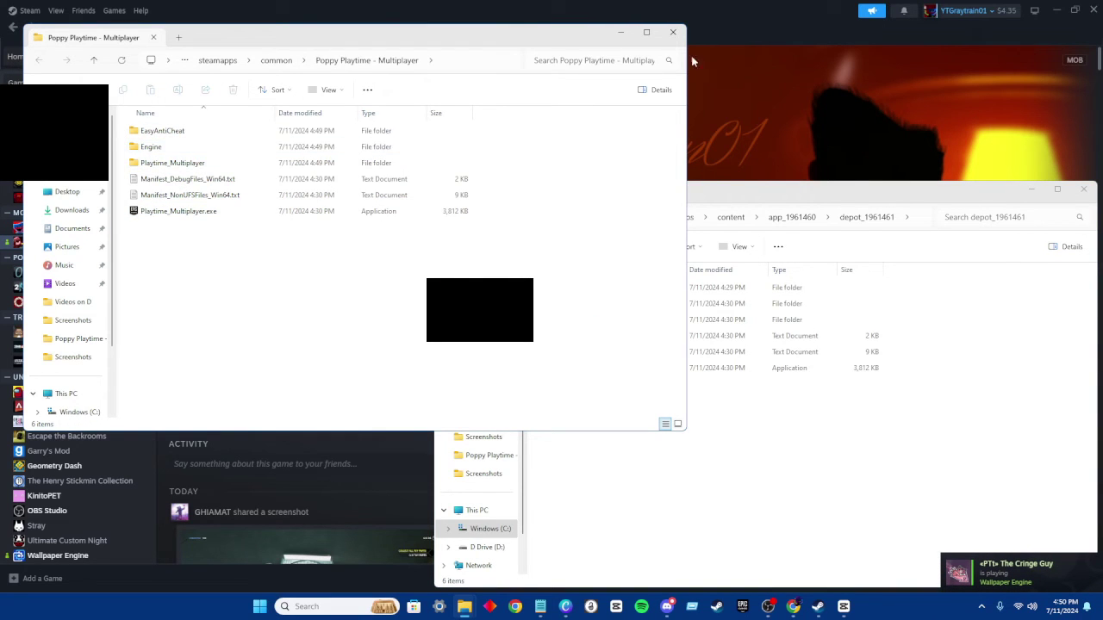
- Close both File Explorer windows and launch Project Playtime from the Steam library
{"action": "left_click", "coordinate": [671, 32]}
{"action": "left_click", "coordinate": [1083, 191]}
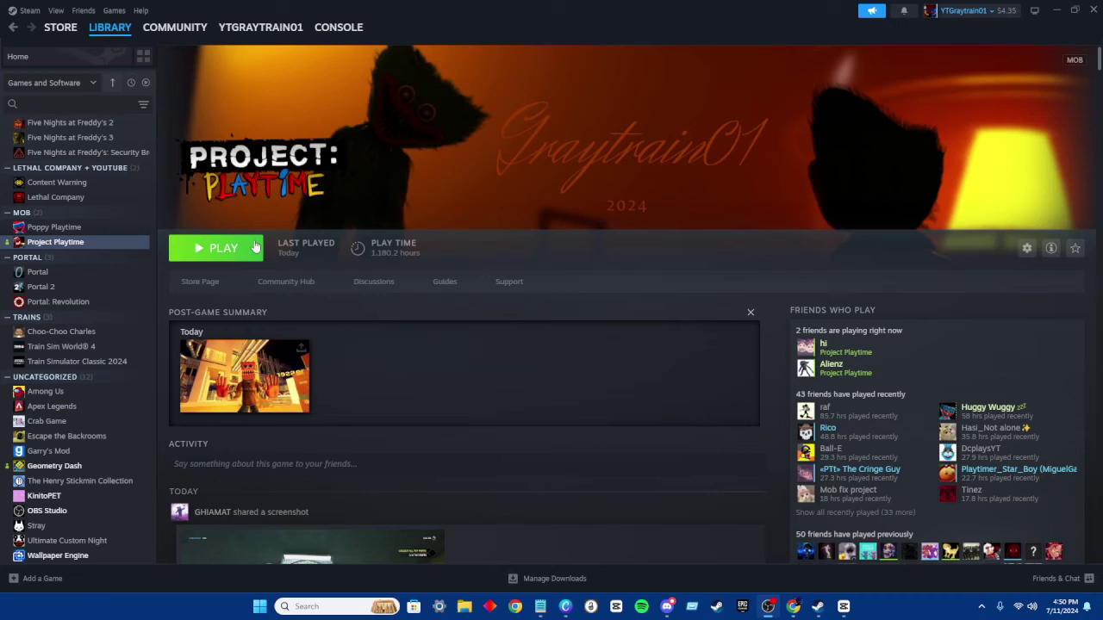
{"action": "left_click", "coordinate": [208, 249]}
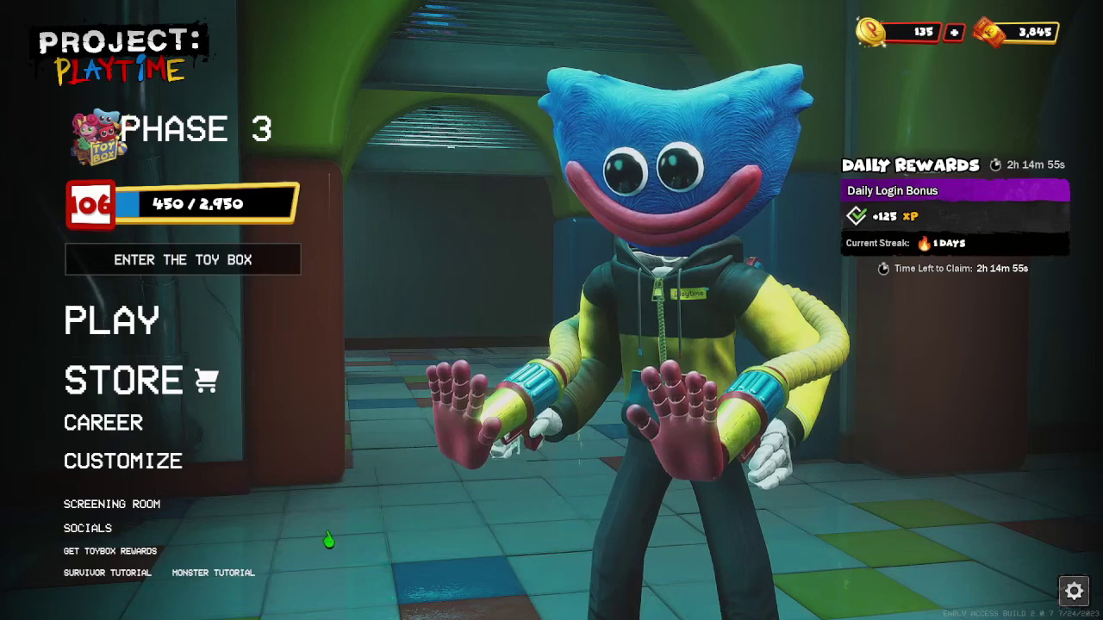
- Check the Host Game options in Project Playtime and view the survivor customization screen
{"action": "left_click", "coordinate": [106, 335]}
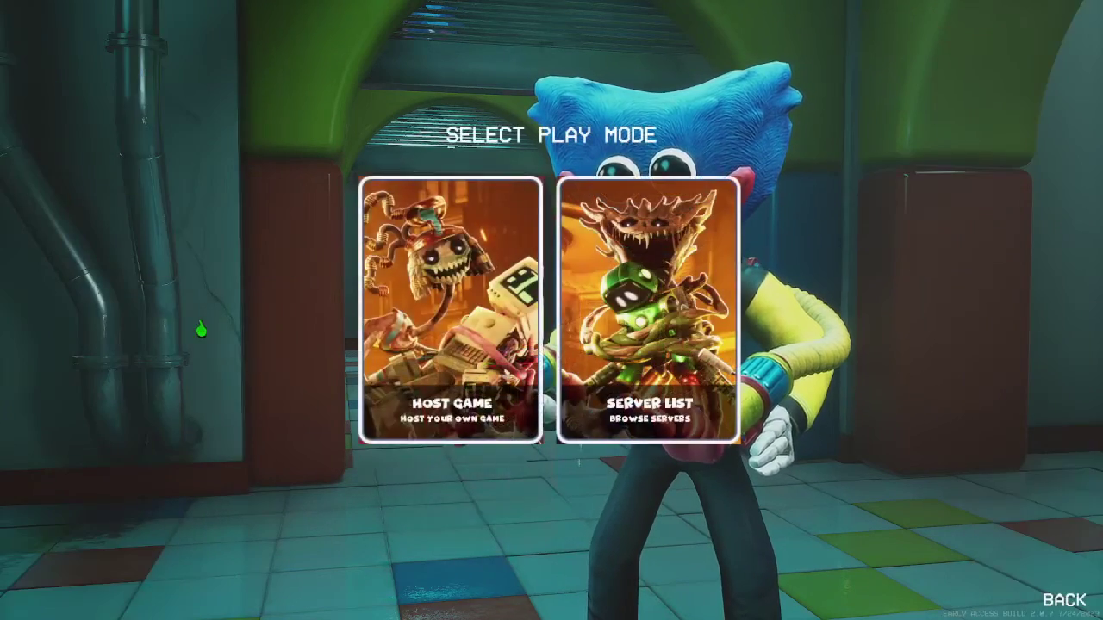
{"action": "left_click", "coordinate": [449, 327]}
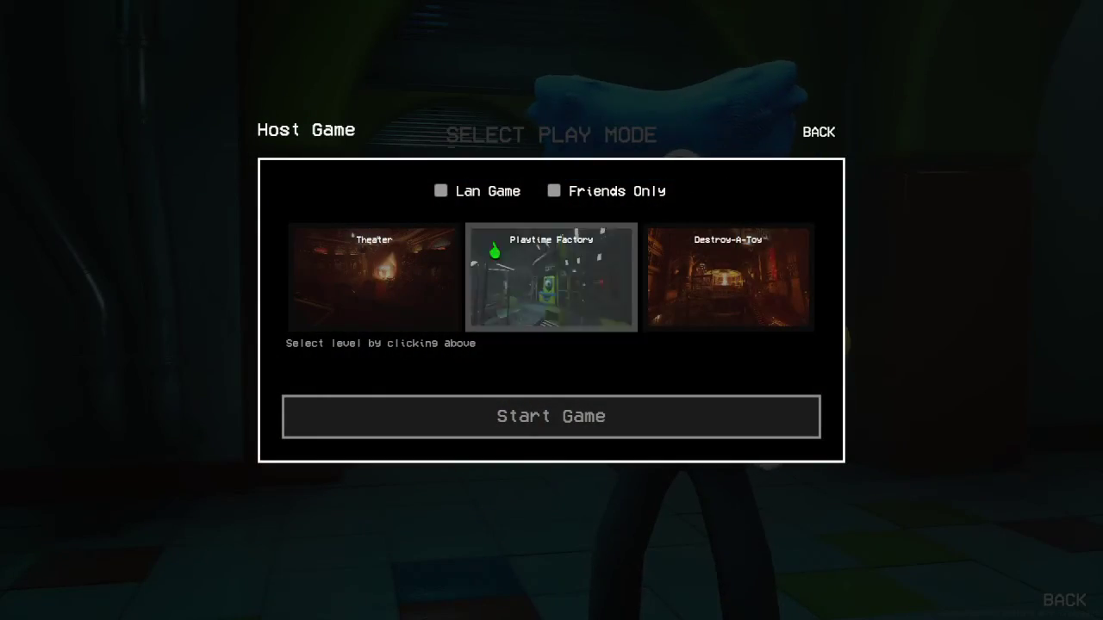
{"action": "left_click", "coordinate": [813, 143]}
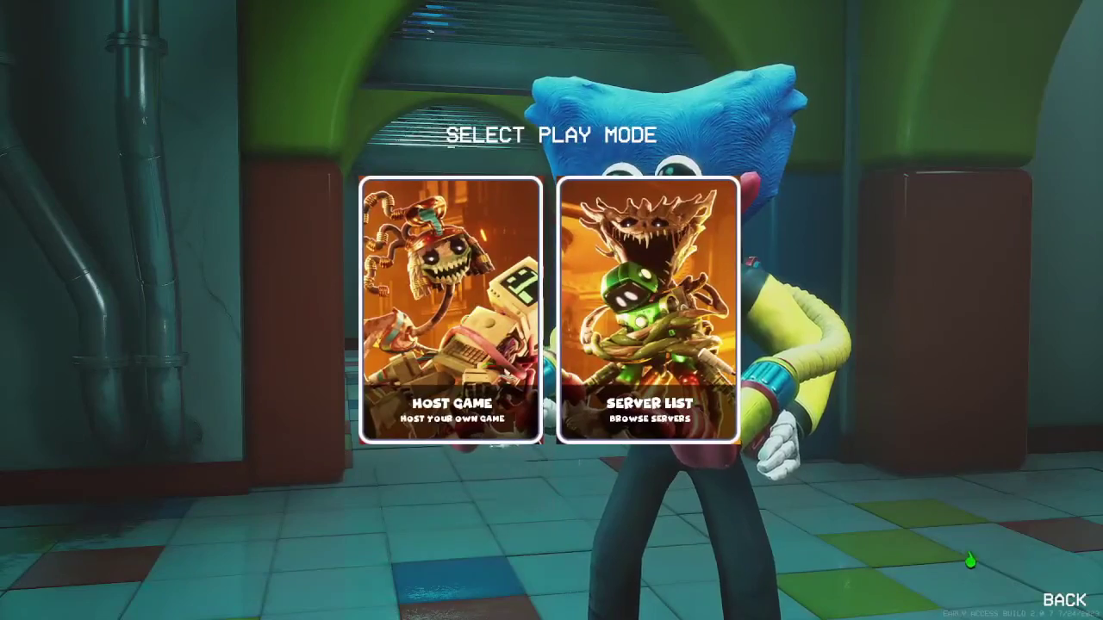
{"action": "left_click", "coordinate": [1064, 598]}
{"action": "left_click", "coordinate": [175, 459]}
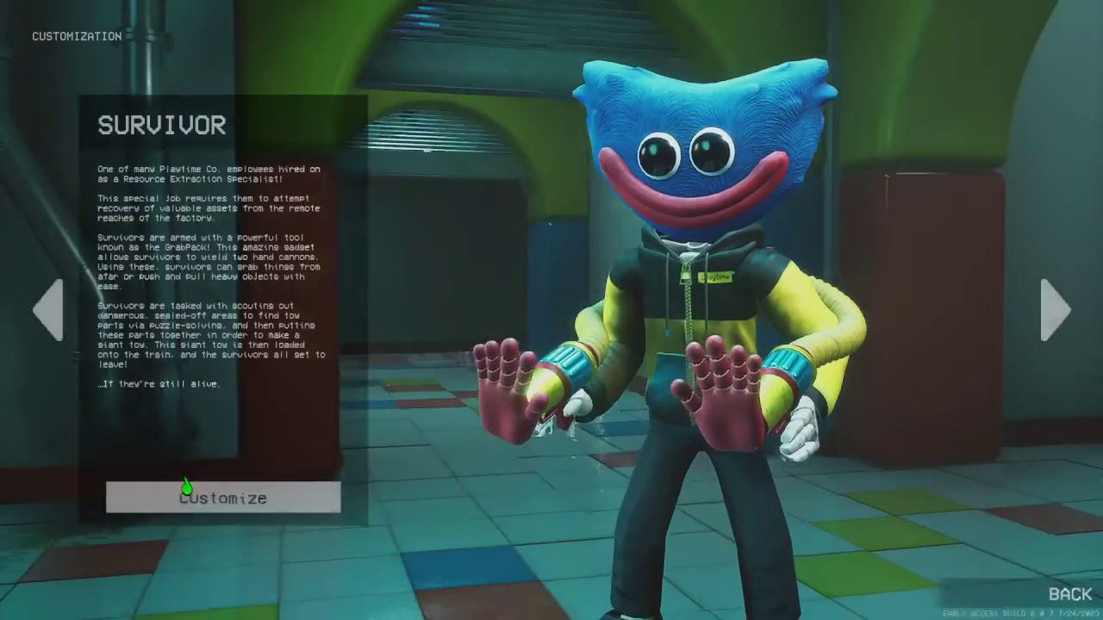
- Browse the survivor customization and the Mommy Long Legs skins, and open the play options from the main menu
{"action": "left_click", "coordinate": [180, 496]}
{"action": "left_click", "coordinate": [1068, 595]}
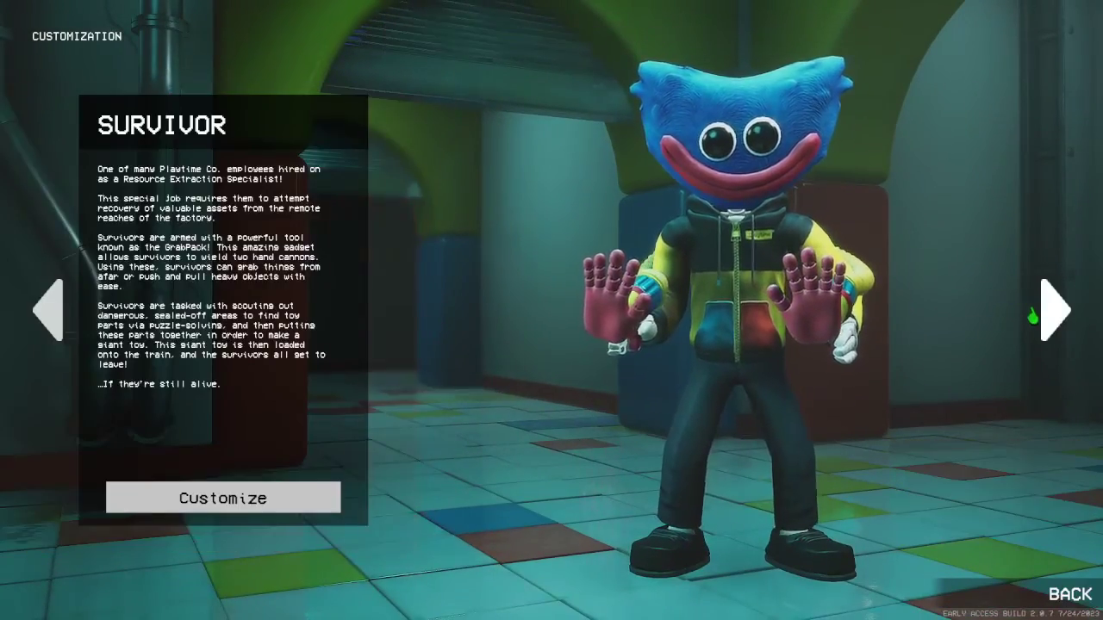
{"action": "left_click", "coordinate": [1051, 310]}
{"action": "left_click", "coordinate": [1051, 310]}
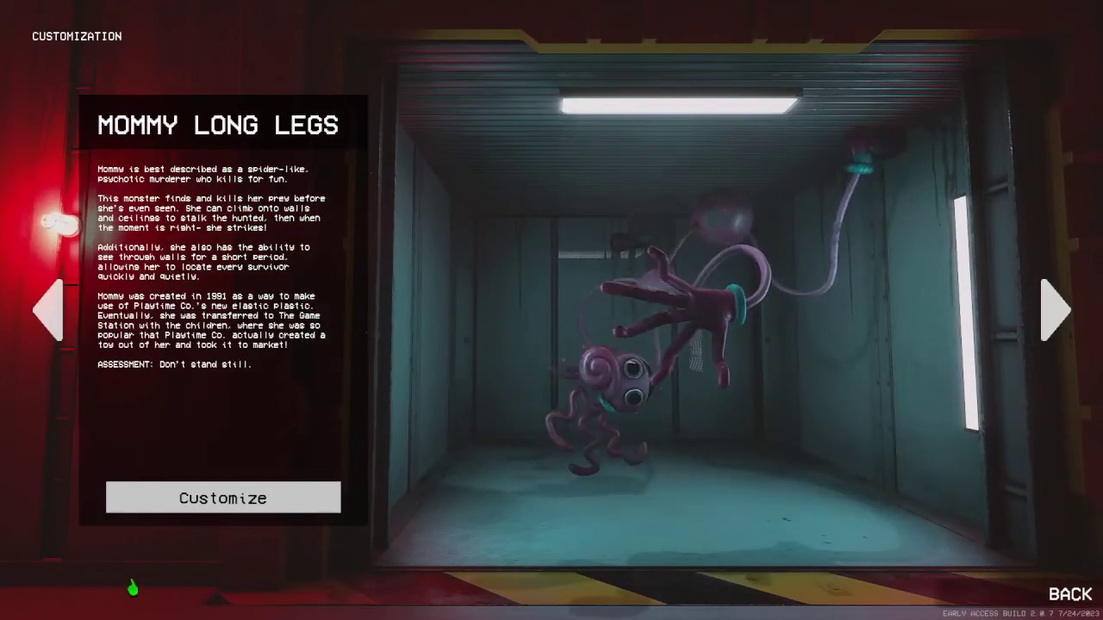
{"action": "left_click", "coordinate": [189, 504]}
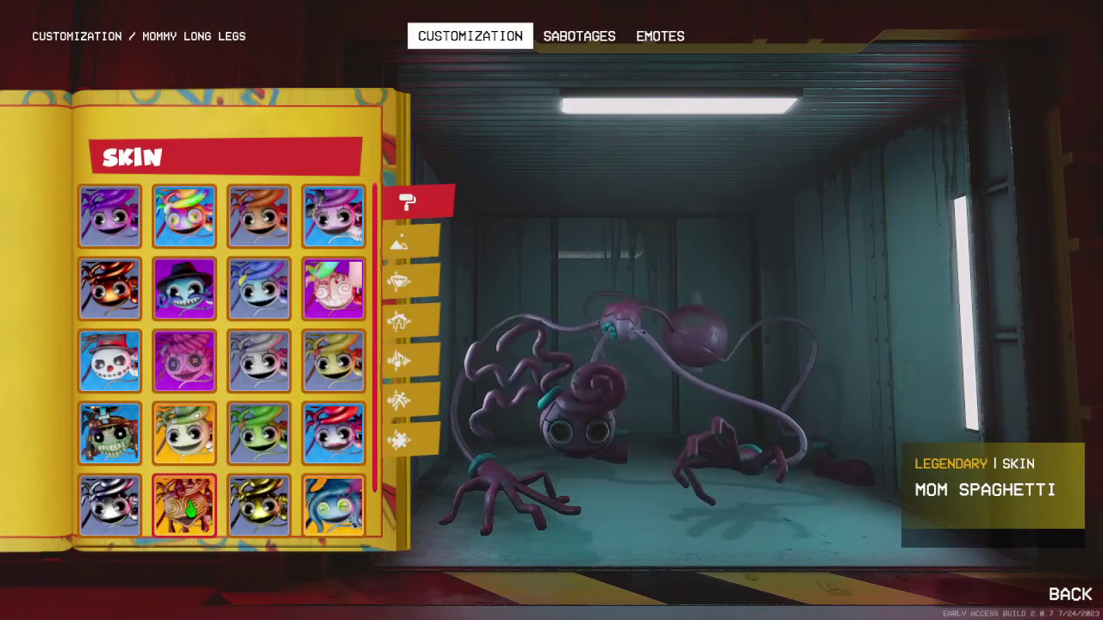
{"action": "scroll", "coordinate": [198, 487], "scroll_direction": "down", "scroll_amount": 2}
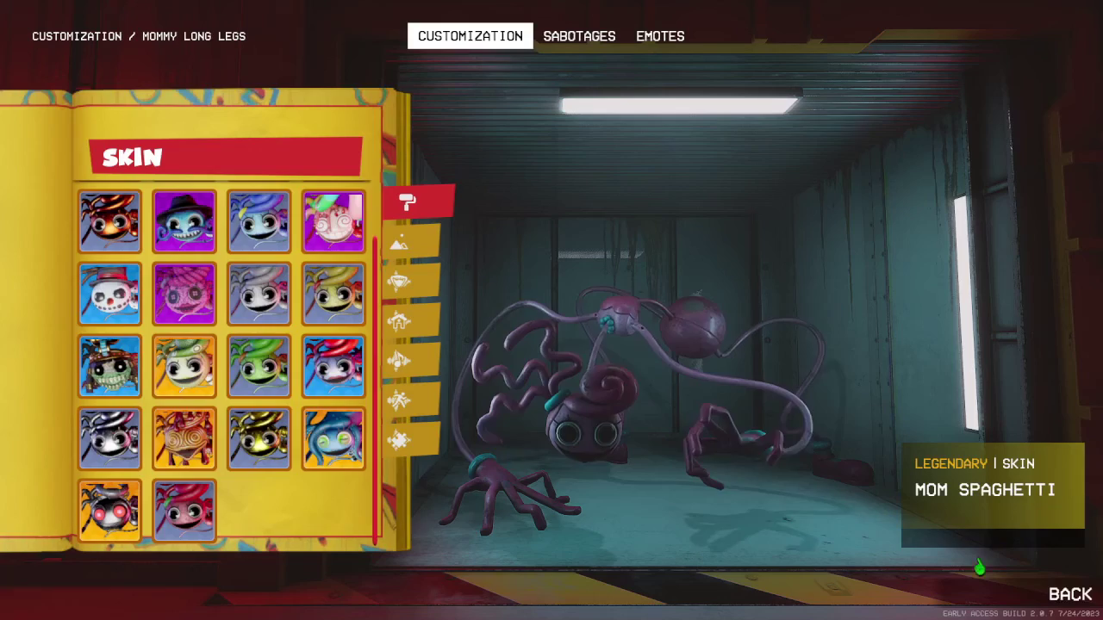
{"action": "left_click", "coordinate": [1068, 603]}
{"action": "left_click", "coordinate": [1068, 603]}
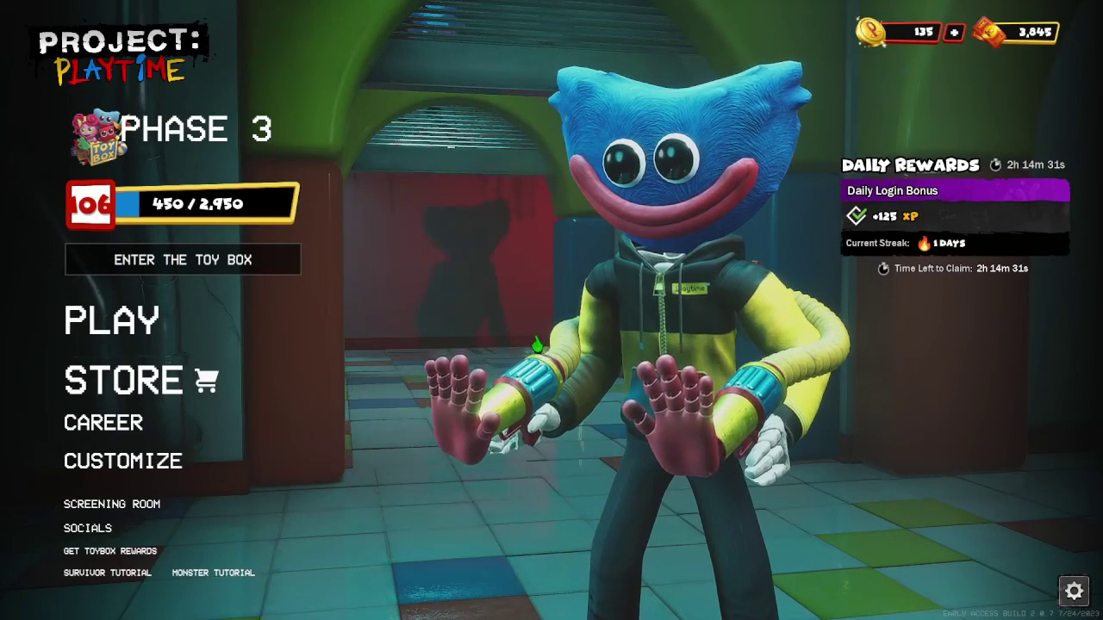
{"action": "left_click", "coordinate": [167, 319]}
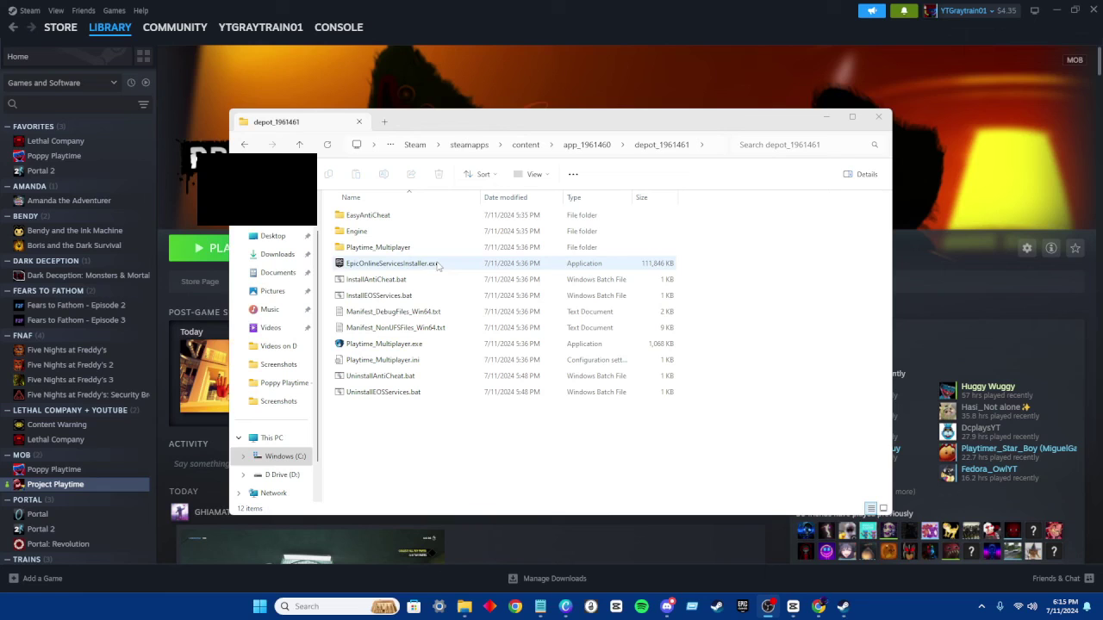
{"action": "left_click_drag", "start_coordinate": [409, 463], "coordinate": [387, 498]}
{"action": "left_click_drag", "start_coordinate": [397, 418], "coordinate": [427, 436]}
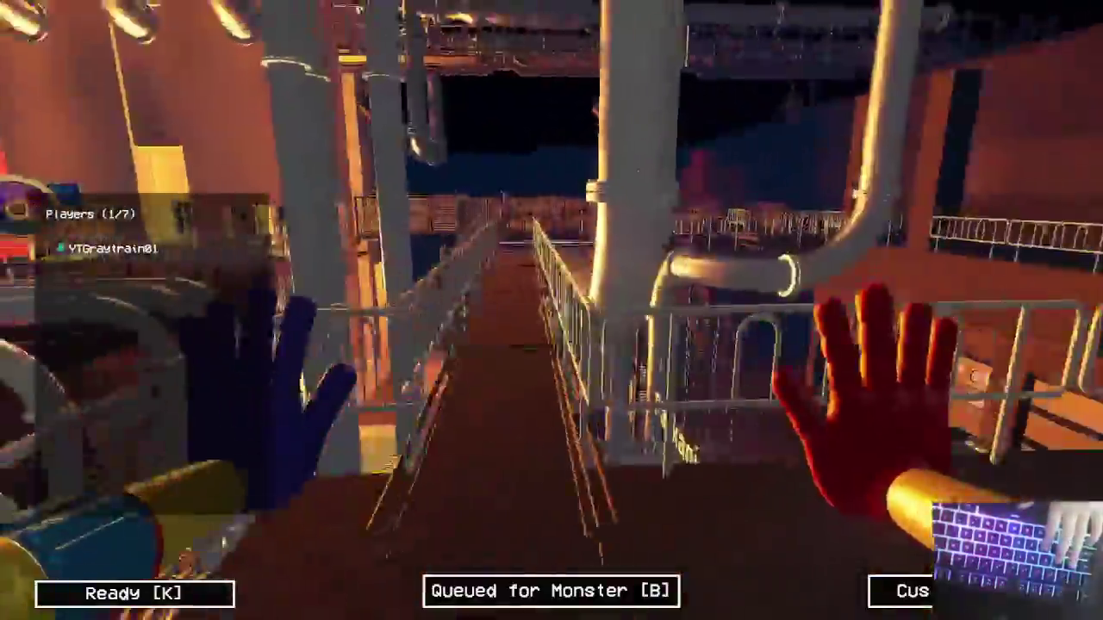
- Walk forward along the metal walkway in the Project Playtime lobby to check the gameplay
{"action": "key", "text": "w"}
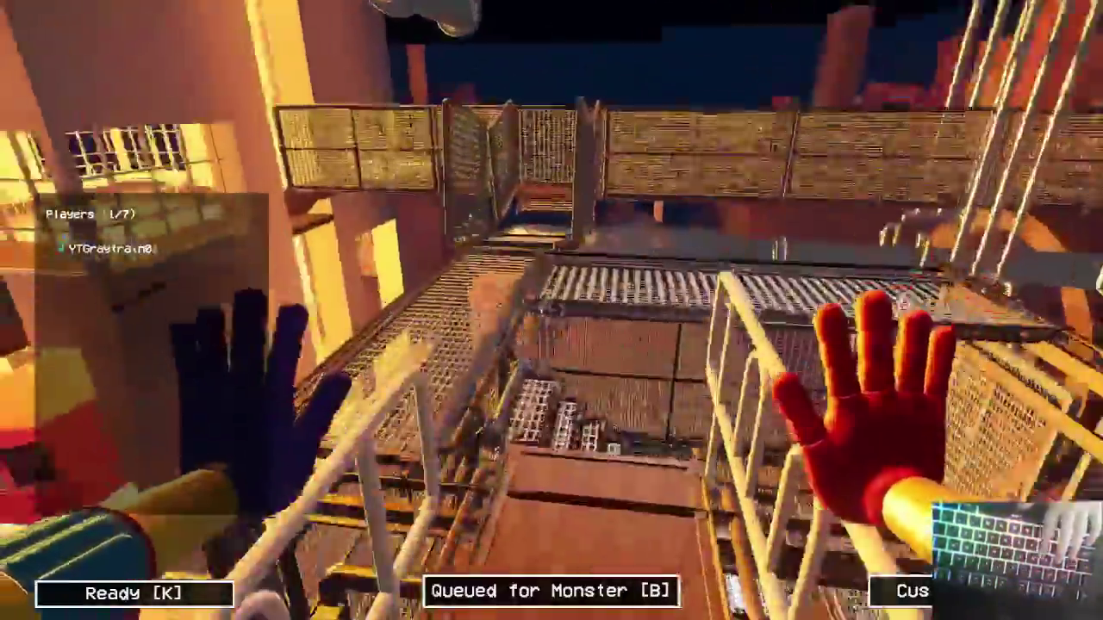
{"action": "key", "text": "w"}
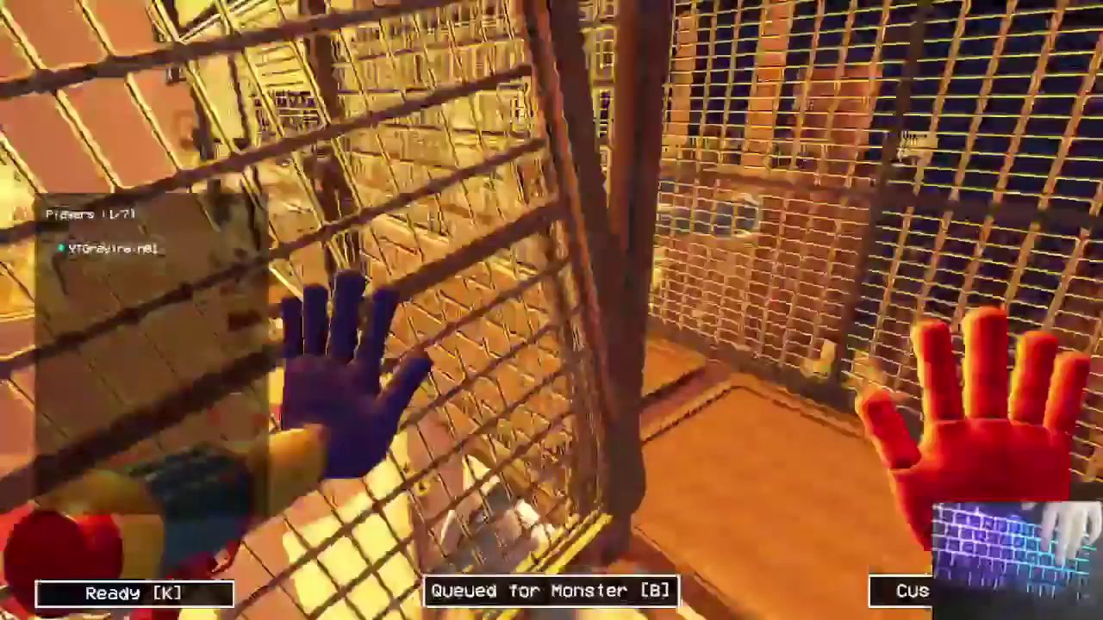